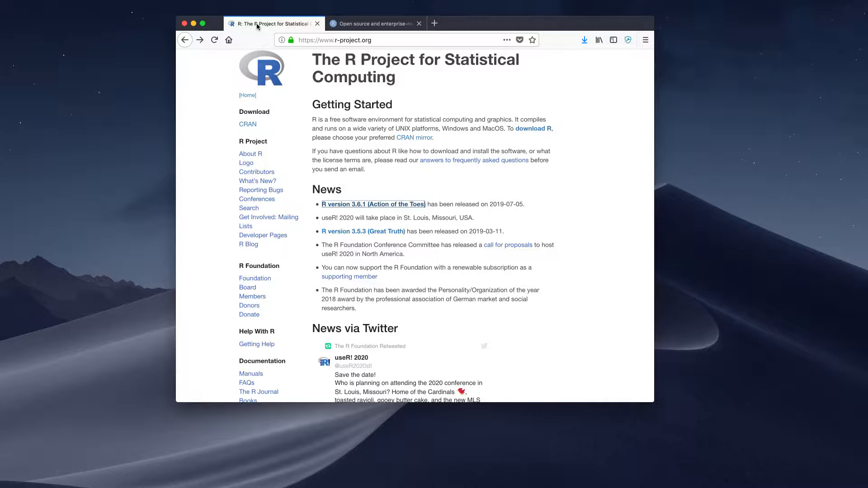
# Step: View the RStudio website's home page, bring the RStudio application window fully into view, and minimize it
pyautogui.click(354, 25)
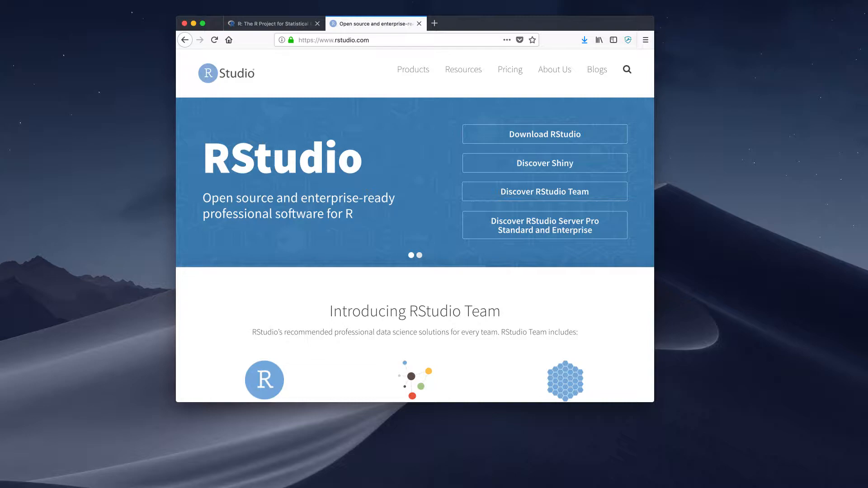
pyautogui.click(837, 487)
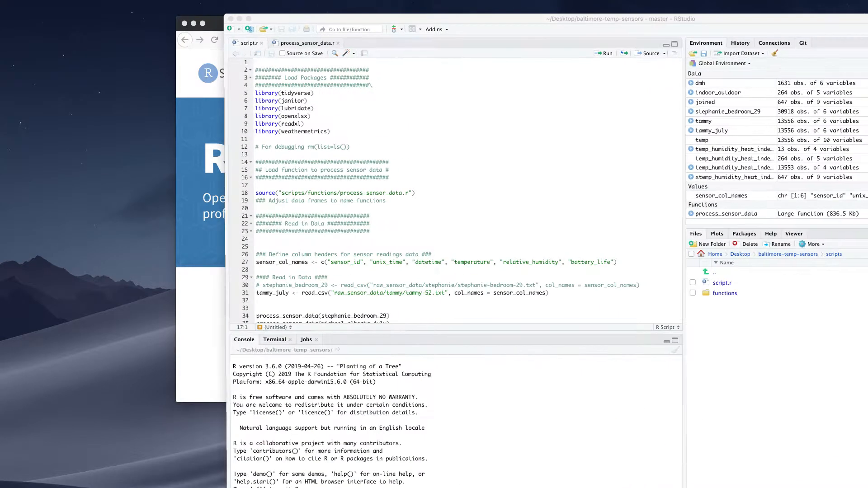
pyautogui.moveTo(532, 19); pyautogui.dragTo(332, 6)
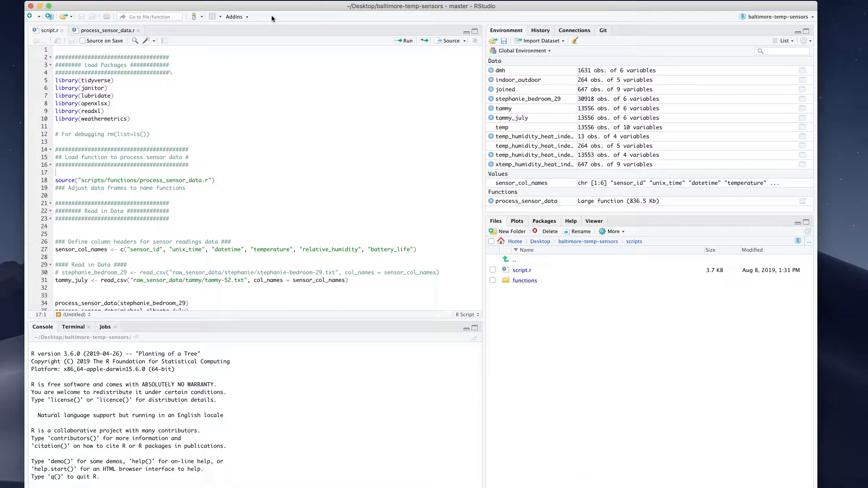
pyautogui.click(39, 7)
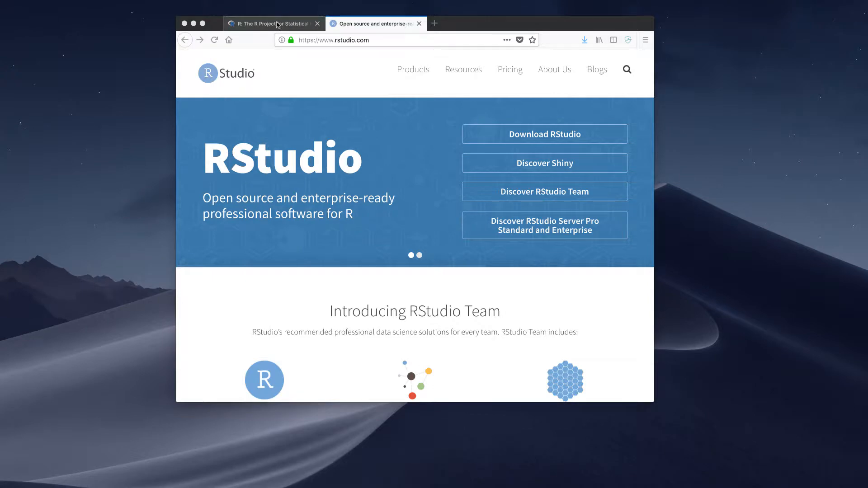
# Step: Open the R for Mac OS X download page from the R Project site through the 0-Cloud CRAN mirror
pyautogui.click(278, 25)
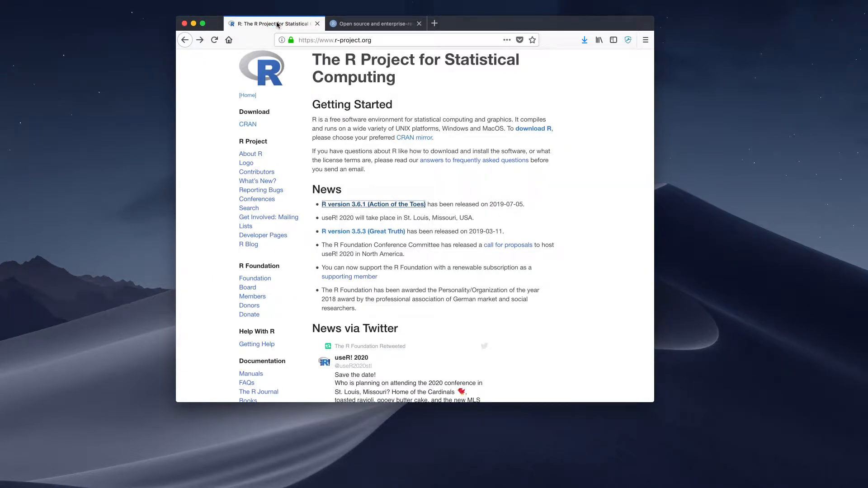
pyautogui.click(461, 94)
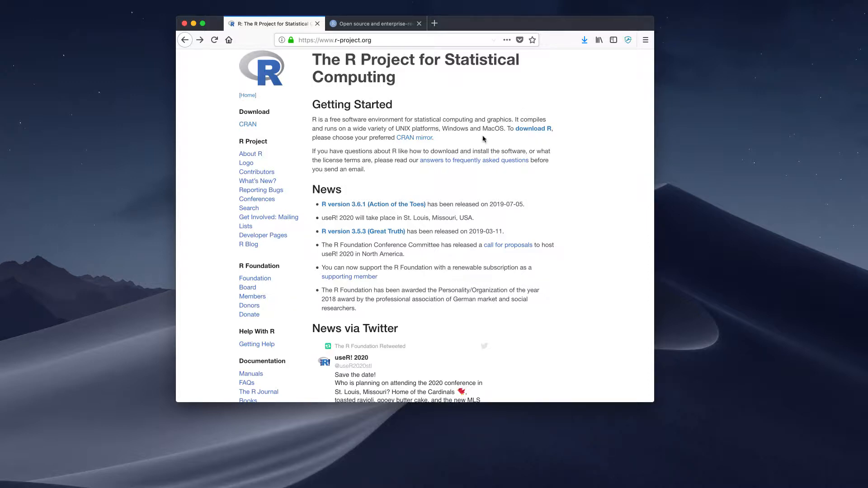
pyautogui.press('super+plus')
pyautogui.press('super+plus')
pyautogui.press('super+plus')
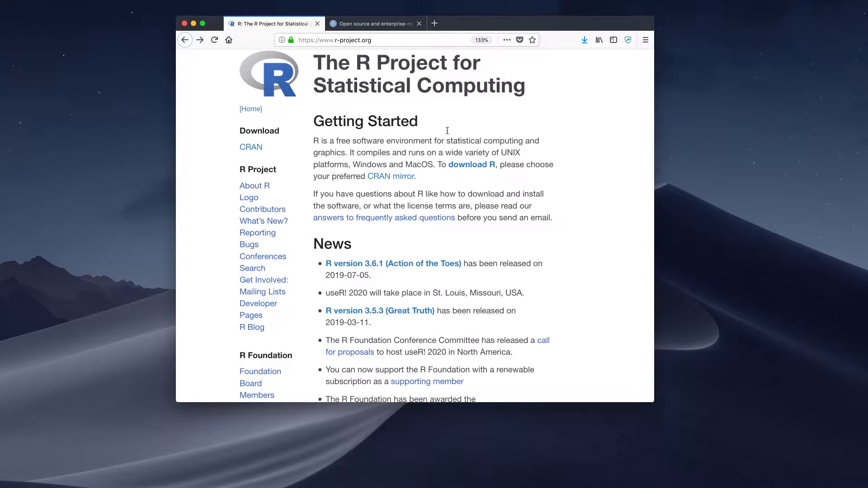
pyautogui.click(467, 165)
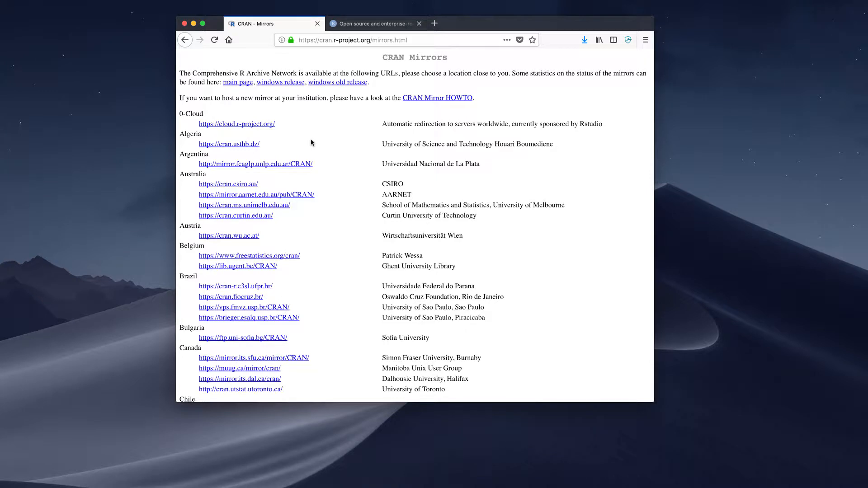
pyautogui.click(252, 123)
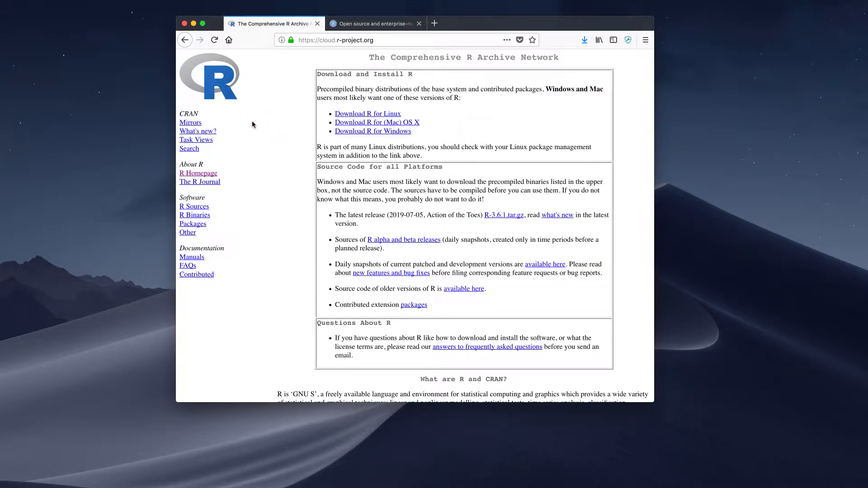
pyautogui.click(392, 124)
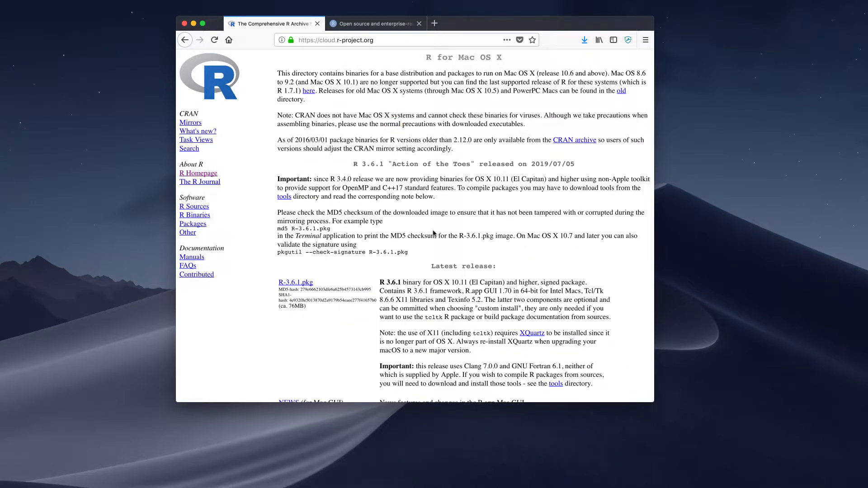
# Step: Review the R for Mac OS X releases and download the latest release package, R-3.6.1.pkg, saving the file
pyautogui.scroll(-5, 433, 232)
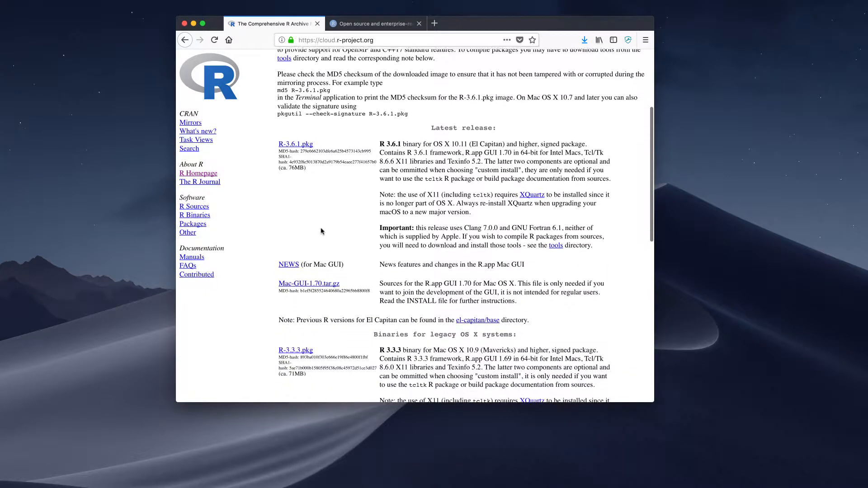
pyautogui.scroll(3, 321, 231)
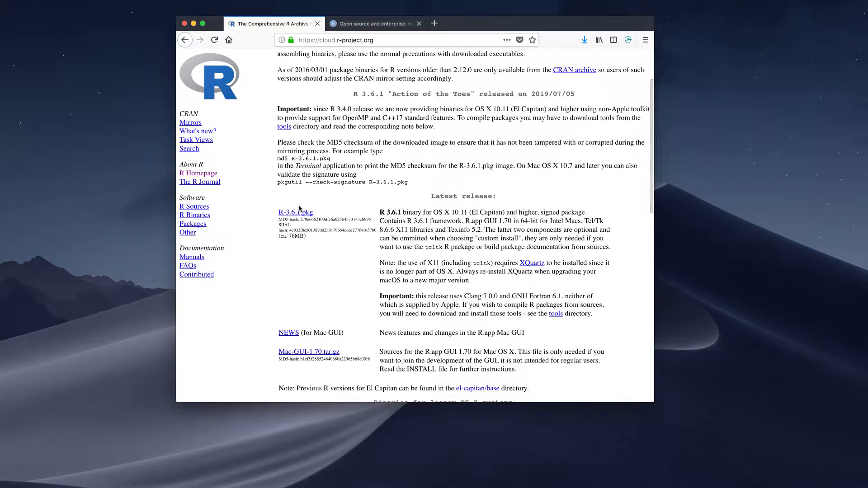
pyautogui.scroll(1, 390, 113)
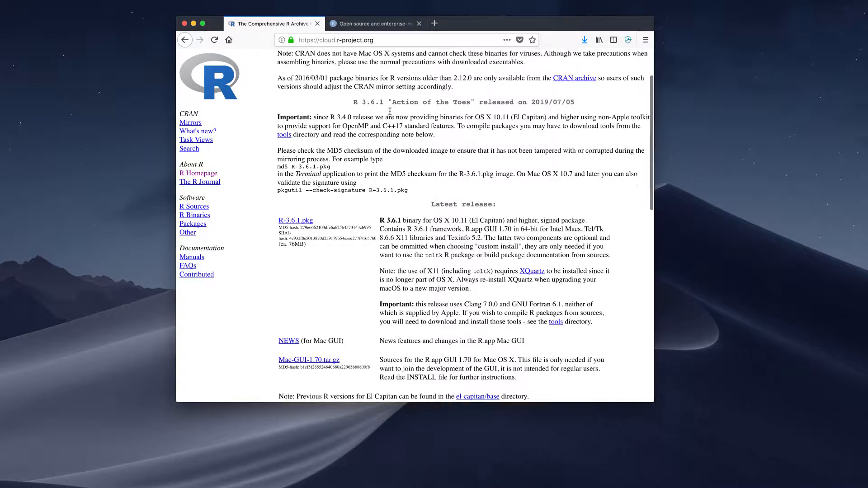
pyautogui.scroll(2, 389, 111)
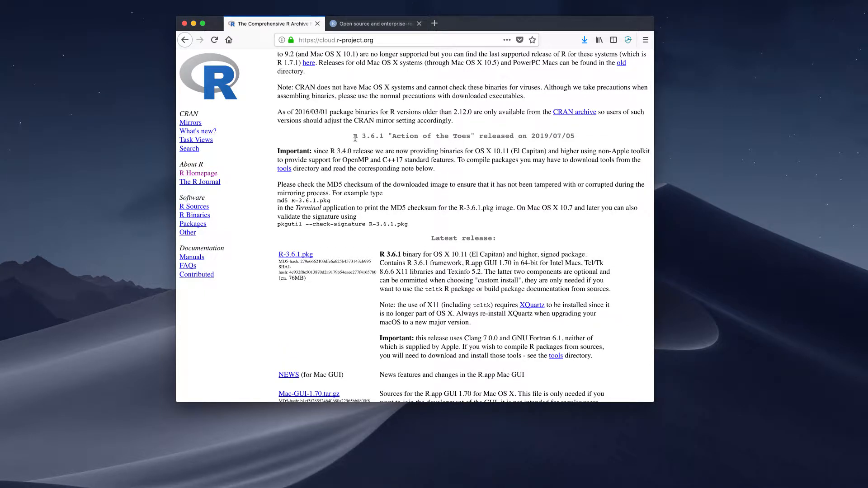
pyautogui.scroll(-2, 355, 138)
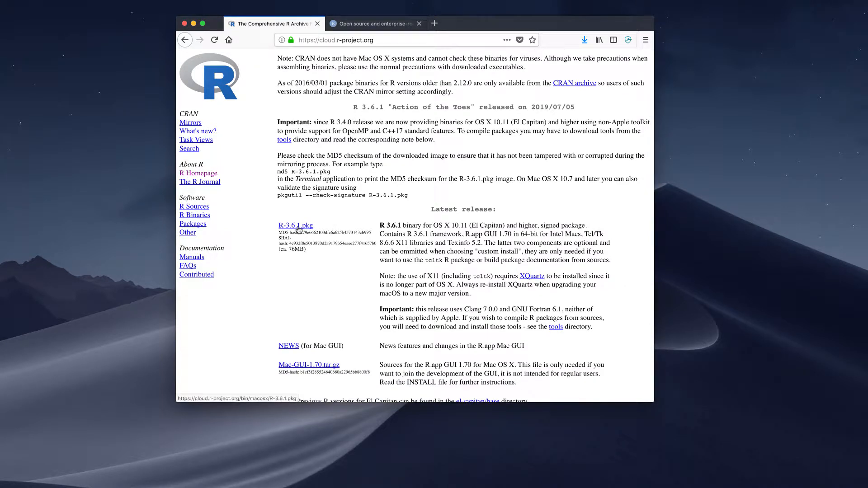
pyautogui.scroll(-5, 299, 229)
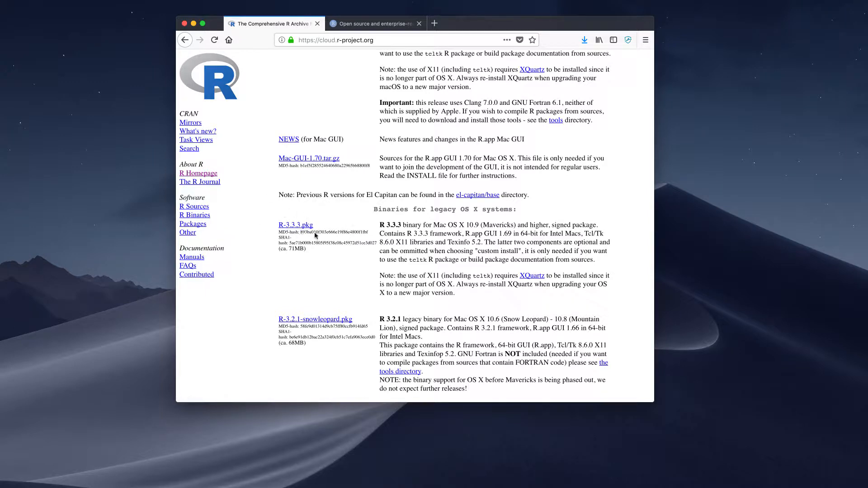
pyautogui.scroll(5, 303, 230)
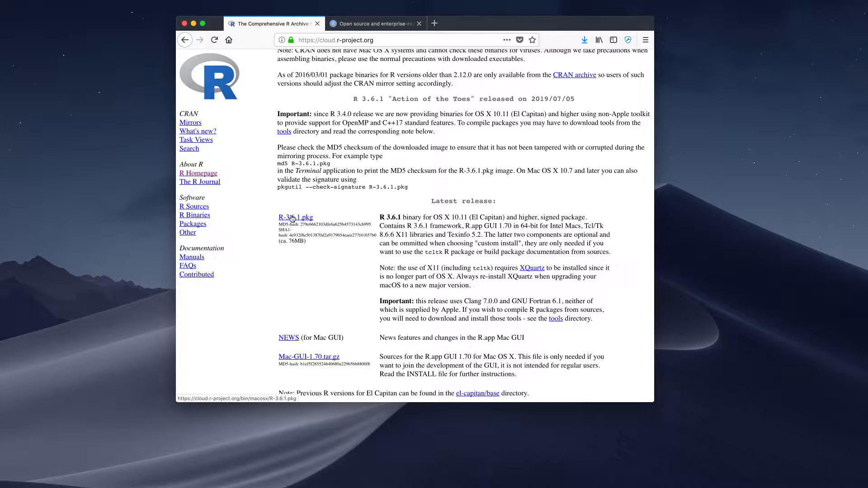
pyautogui.click(293, 219)
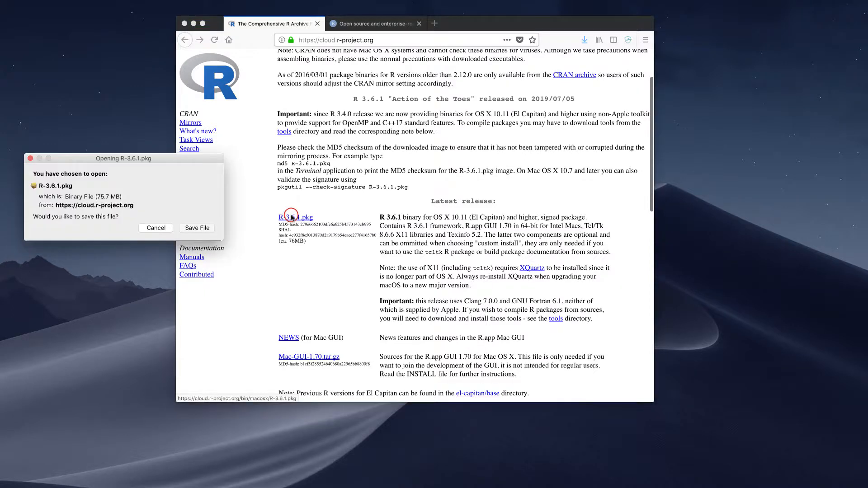
pyautogui.click(202, 228)
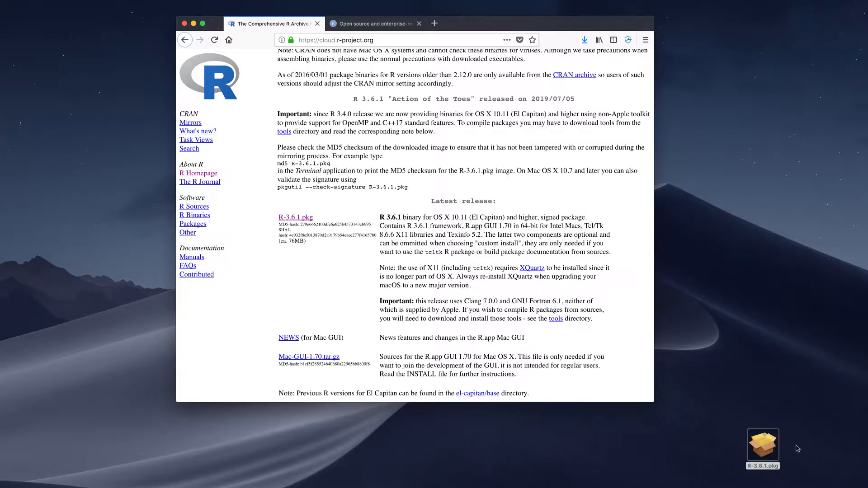
# Step: Launch the R-3.6.1.pkg installer from the desktop and agree to the software license agreement
pyautogui.moveTo(758, 447); pyautogui.dragTo(723, 292)
pyautogui.doubleClick(723, 292)
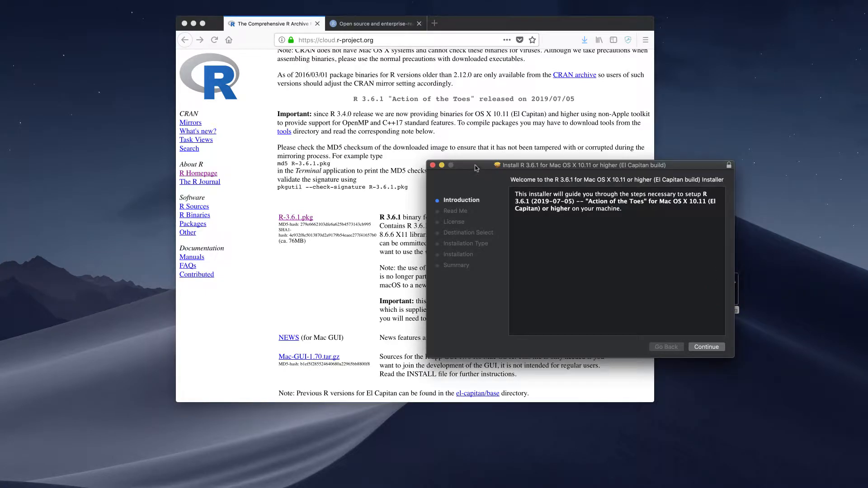
pyautogui.click(708, 347)
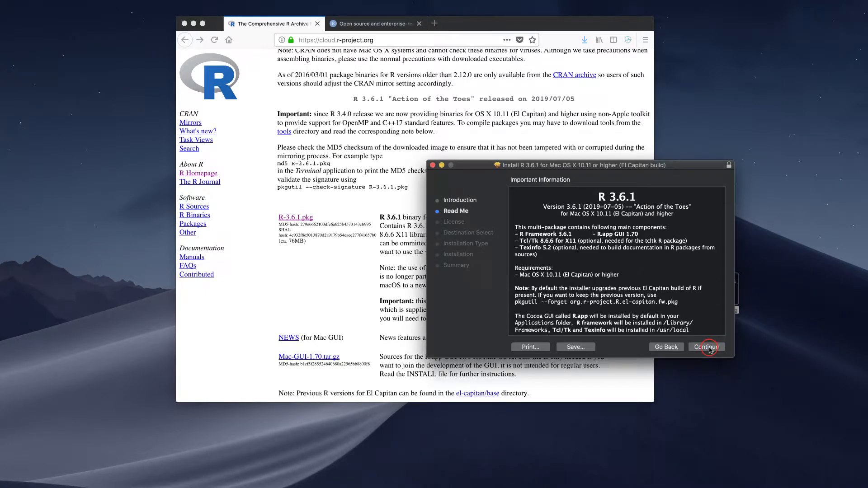
pyautogui.click(708, 347)
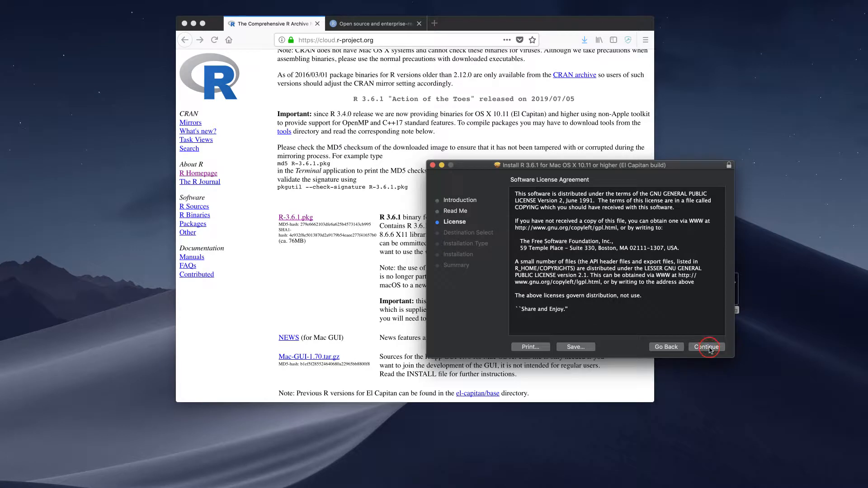
pyautogui.click(708, 347)
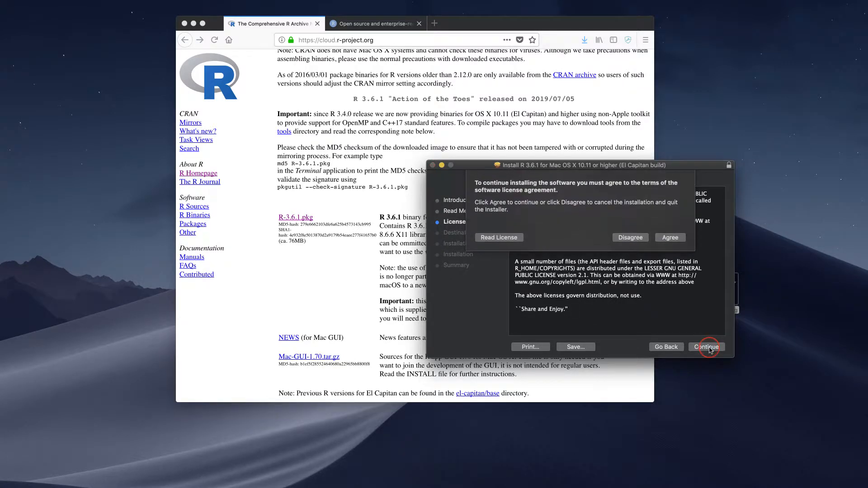
pyautogui.click(669, 236)
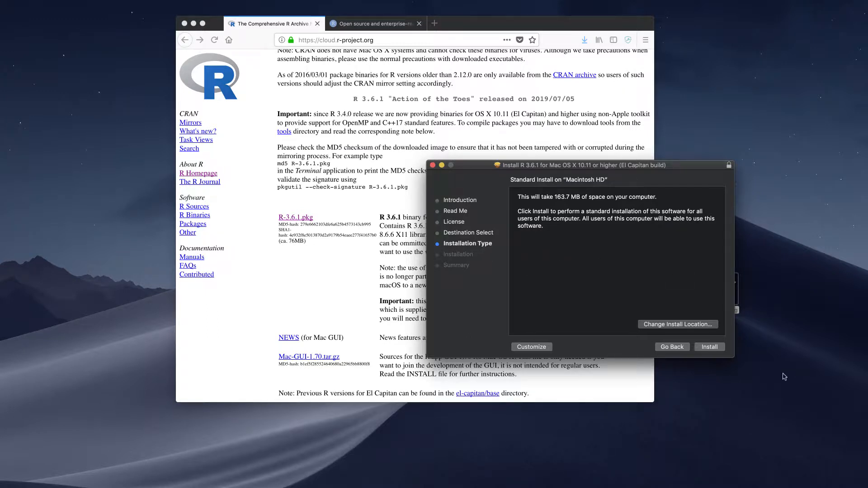
# Step: Run the standard R installation on Macintosh HD, authorizing it with the account password, and close the installer
pyautogui.click(709, 349)
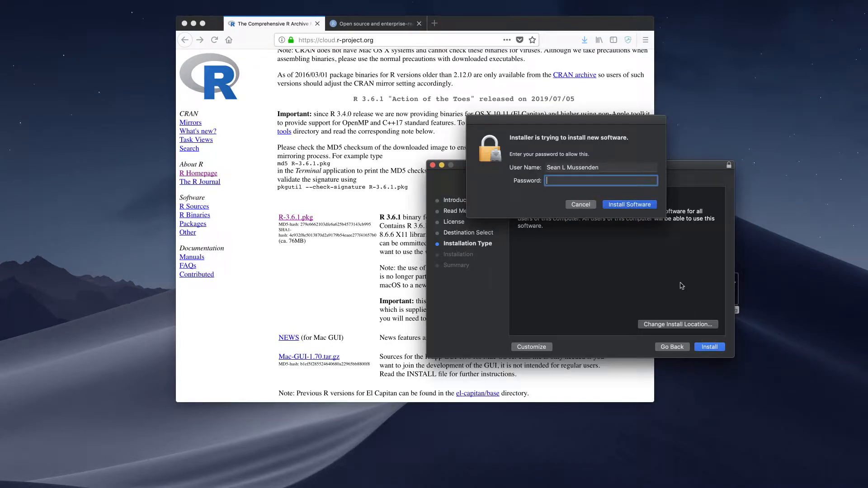
pyautogui.write('••••••••')
pyautogui.press('Return')
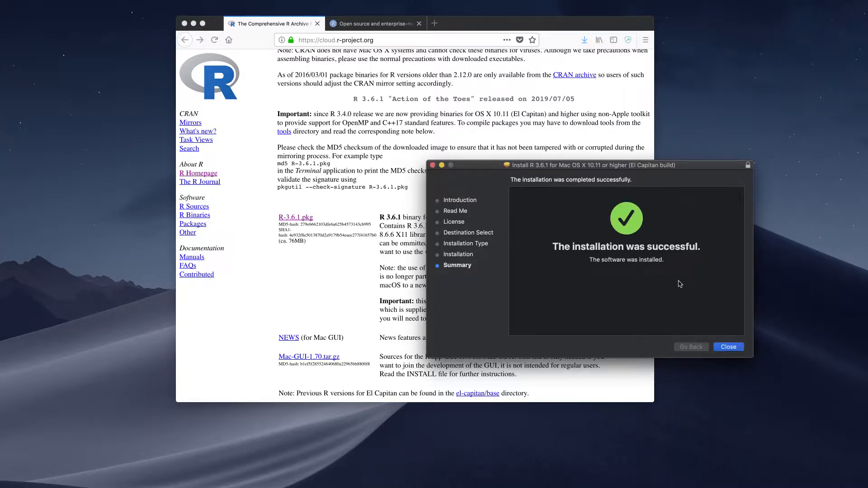
pyautogui.click(737, 347)
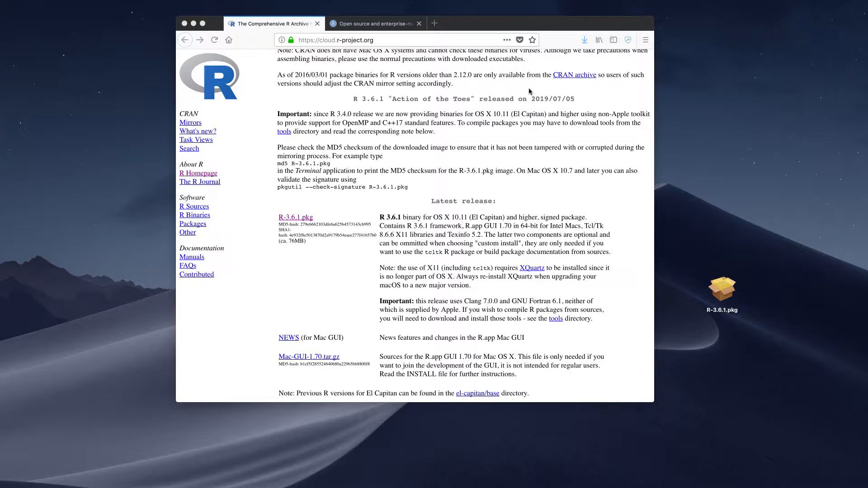
# Step: Return to the RStudio website and open its Download RStudio page
pyautogui.click(385, 27)
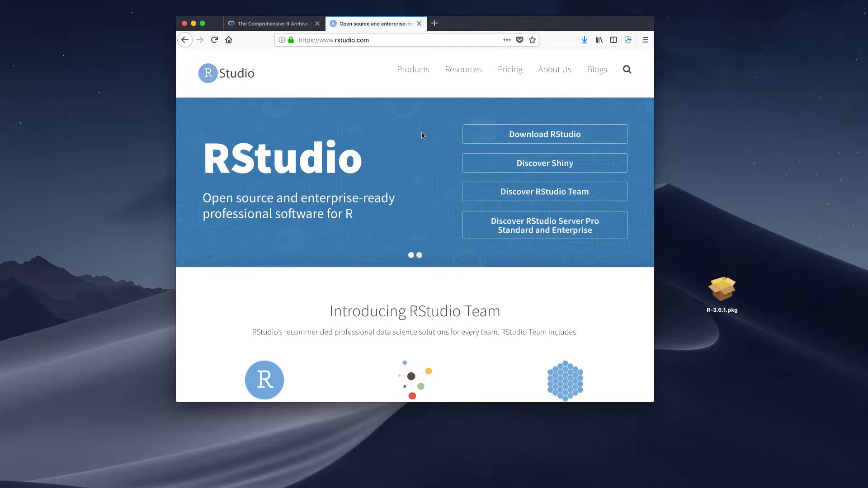
pyautogui.scroll(-1, 422, 136)
pyautogui.scroll(1, 422, 136)
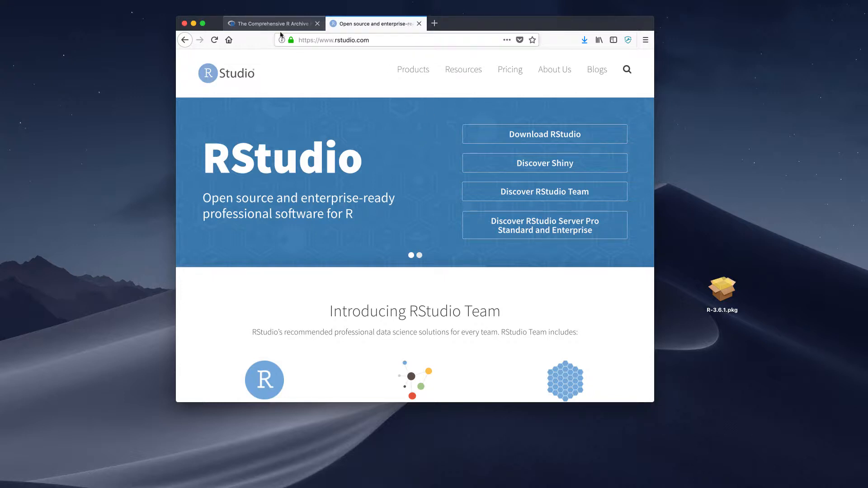
pyautogui.scroll(-2, 401, 106)
pyautogui.scroll(2, 612, 109)
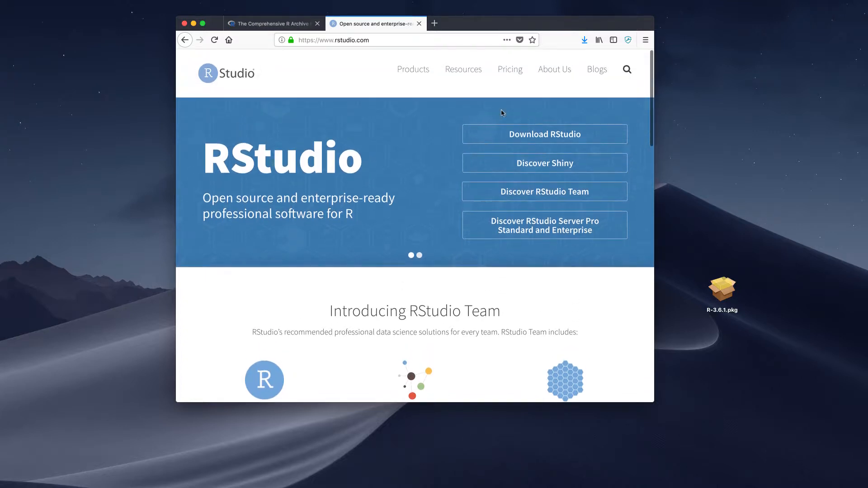
pyautogui.click(539, 136)
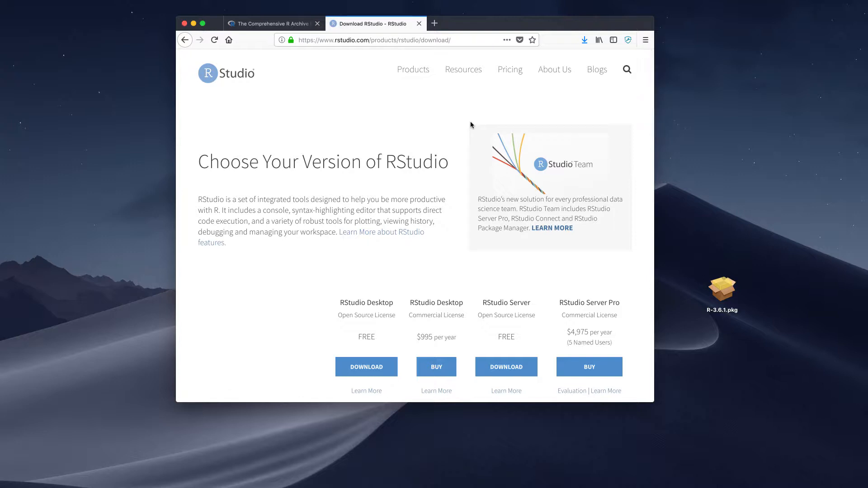
# Step: Choose the free open-source RStudio Desktop and download its macOS 10.12+ (64-bit) installer, opening the disk image with DiskImageMounter
pyautogui.scroll(-2, 330, 158)
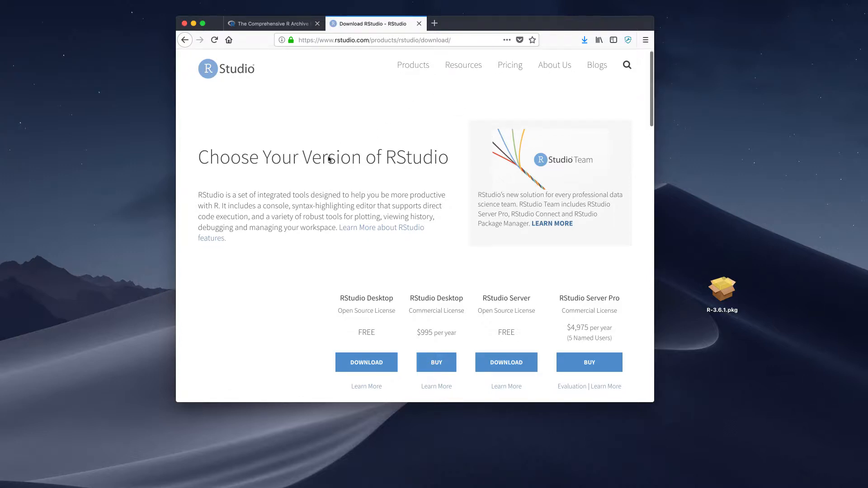
pyautogui.scroll(-1, 317, 164)
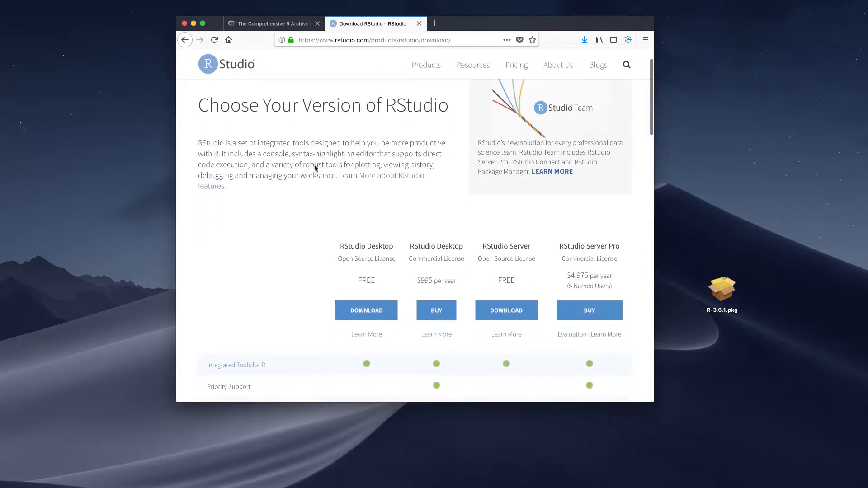
pyautogui.scroll(-2, 315, 165)
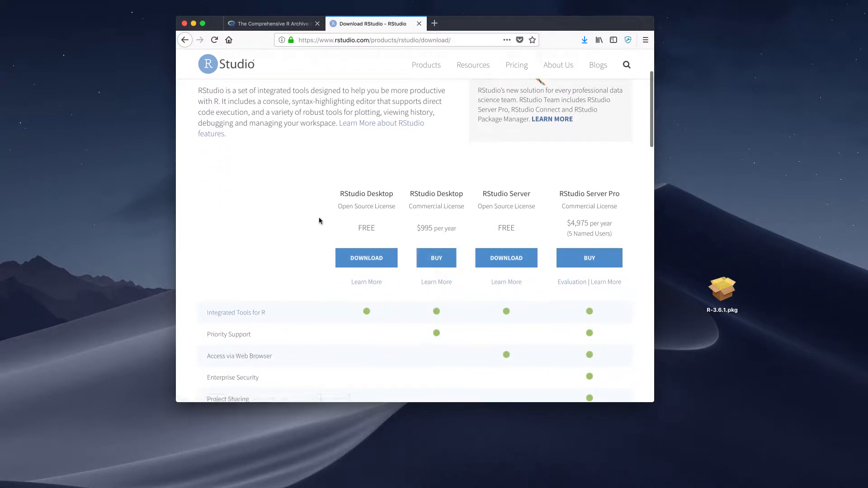
pyautogui.scroll(-3, 306, 229)
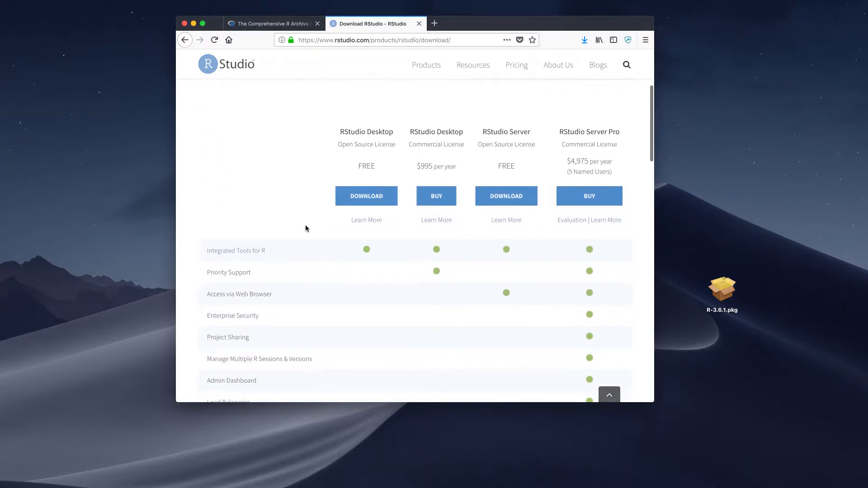
pyautogui.click(351, 196)
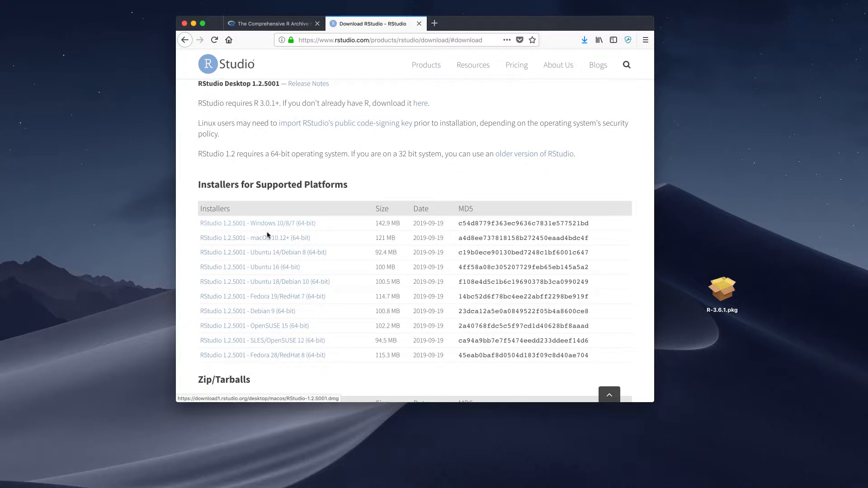
pyautogui.click(266, 241)
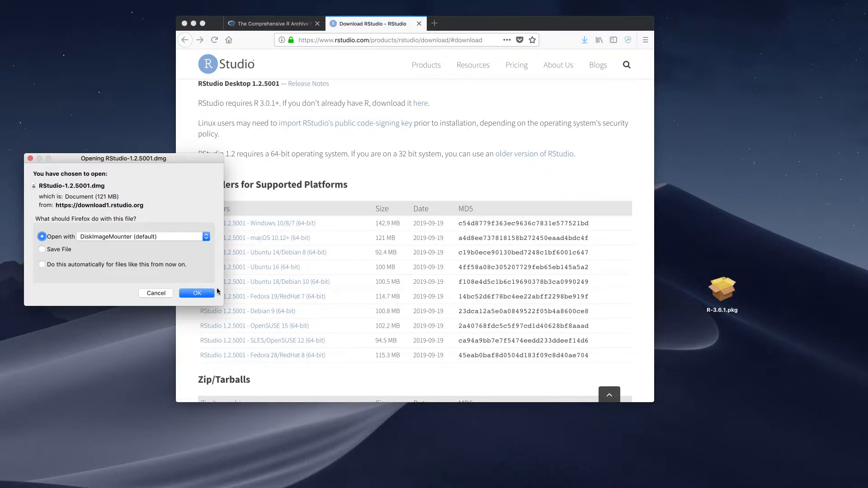
pyautogui.click(199, 295)
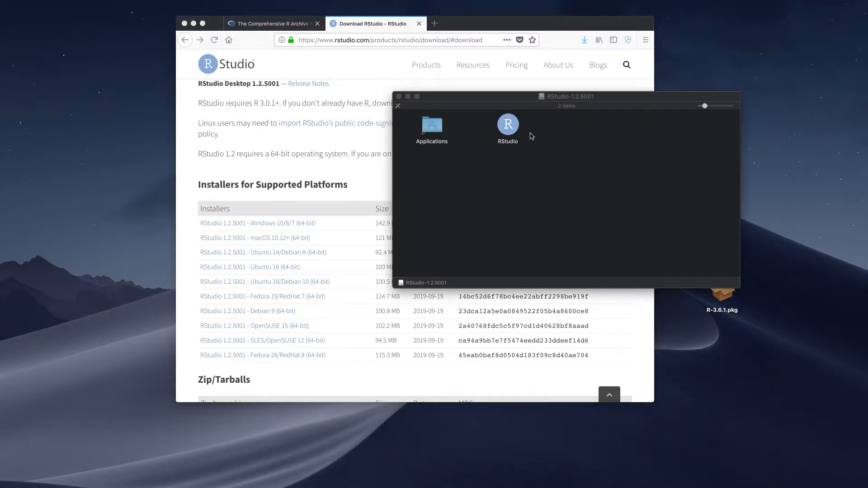
# Step: Copy RStudio from the disk image into Applications, replacing the older version and authorizing the copy with the account password
pyautogui.moveTo(509, 127); pyautogui.dragTo(433, 127)
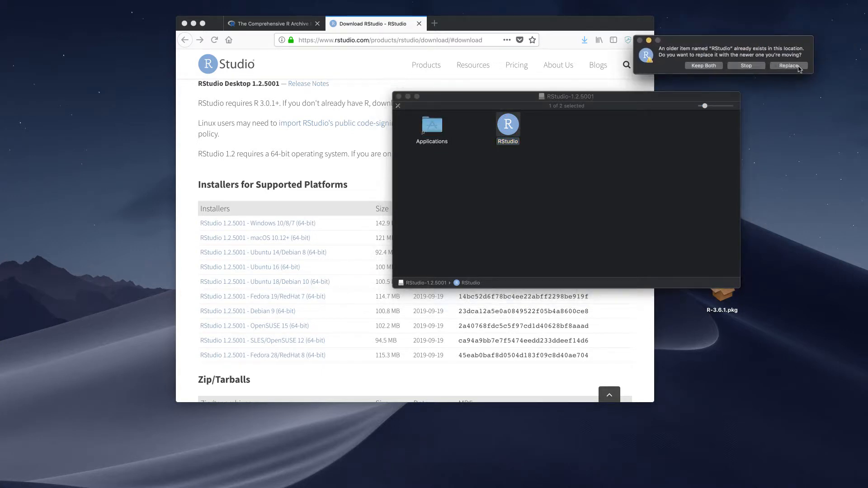
pyautogui.click(798, 66)
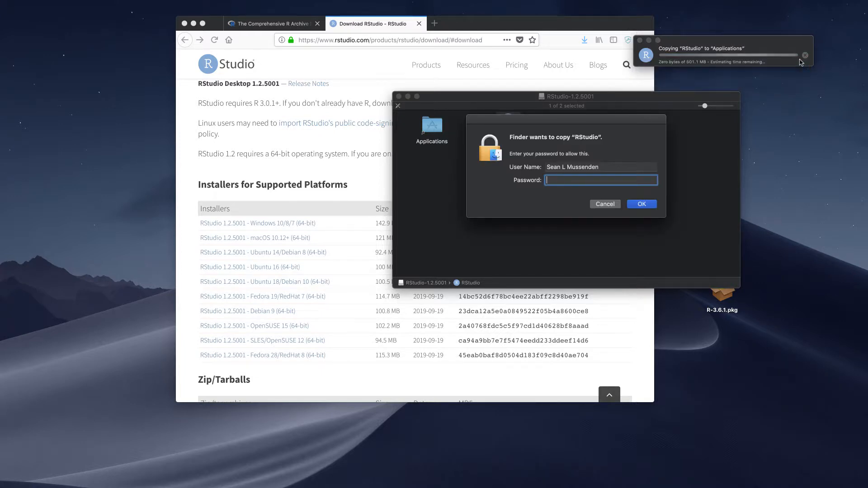
pyautogui.write('•••')
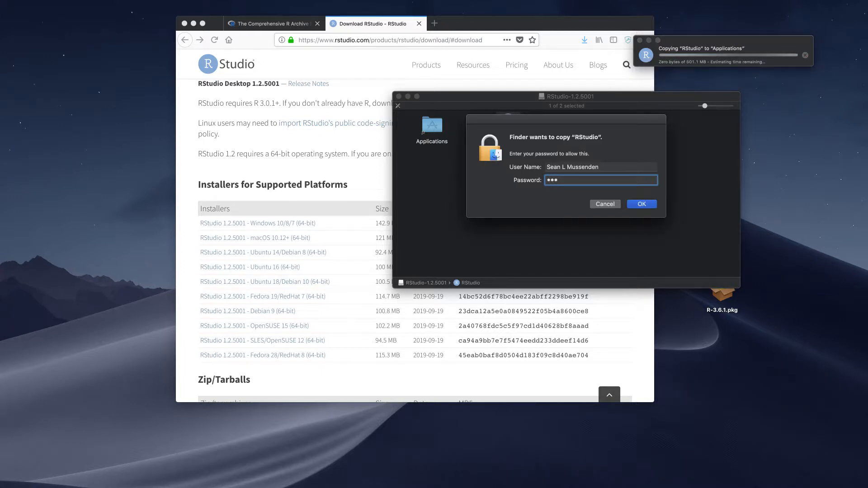
pyautogui.write('•••••••••')
pyautogui.press('Return')
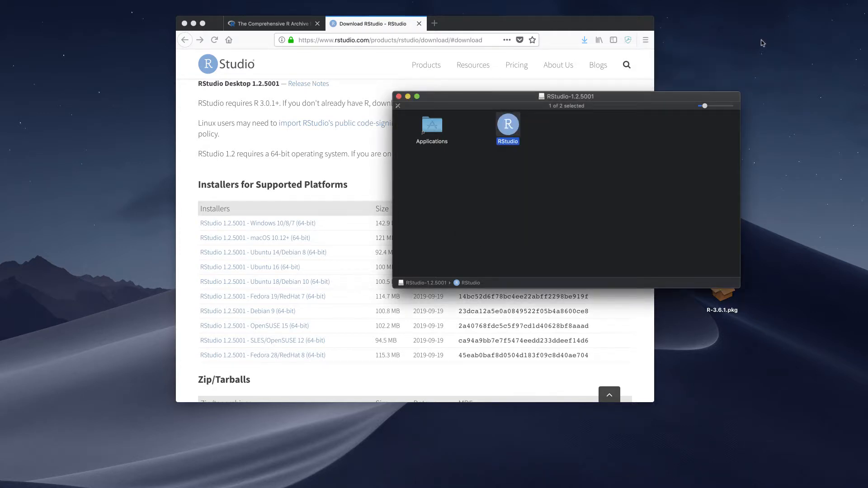
# Step: Open the Applications folder and launch RStudio from it, agreeing to open the app downloaded from the Internet
pyautogui.click(442, 128)
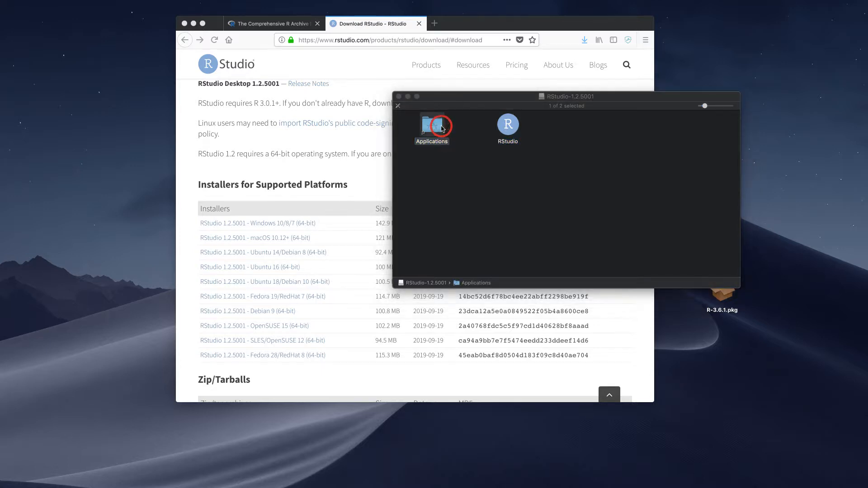
pyautogui.moveTo(867, 148); pyautogui.dragTo(494, 103)
pyautogui.scroll(-15, 345, 205)
pyautogui.scroll(2, 345, 205)
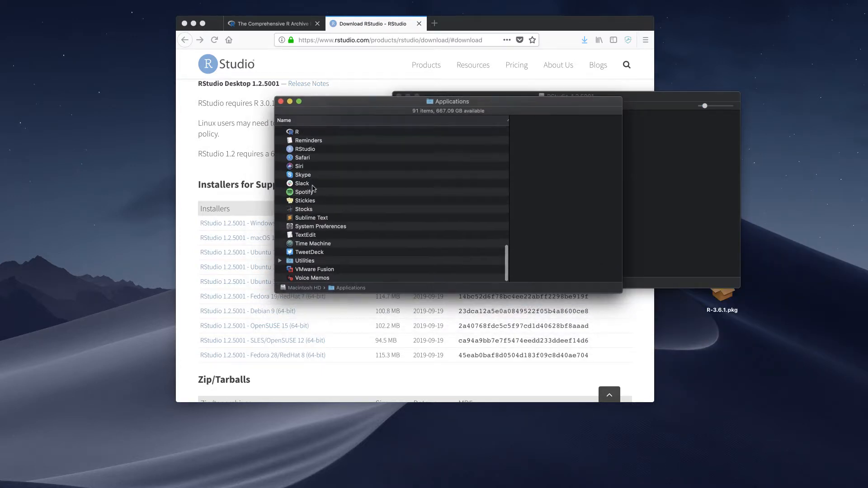
pyautogui.click(300, 156)
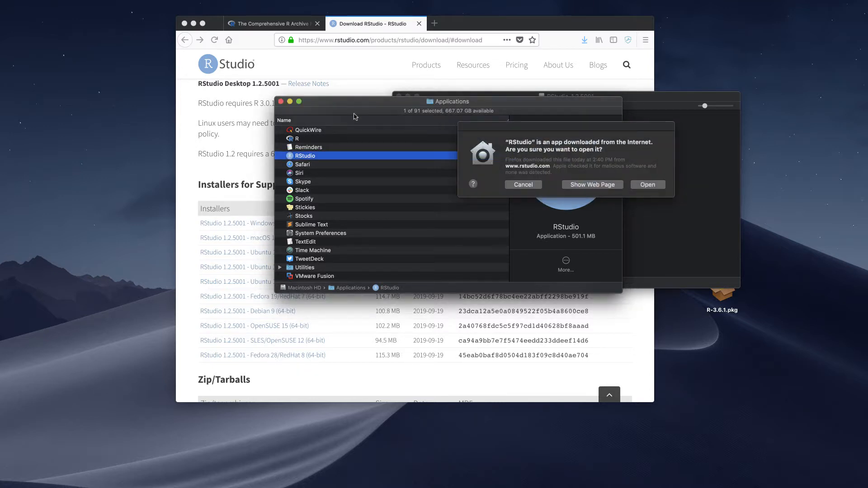
pyautogui.click(654, 186)
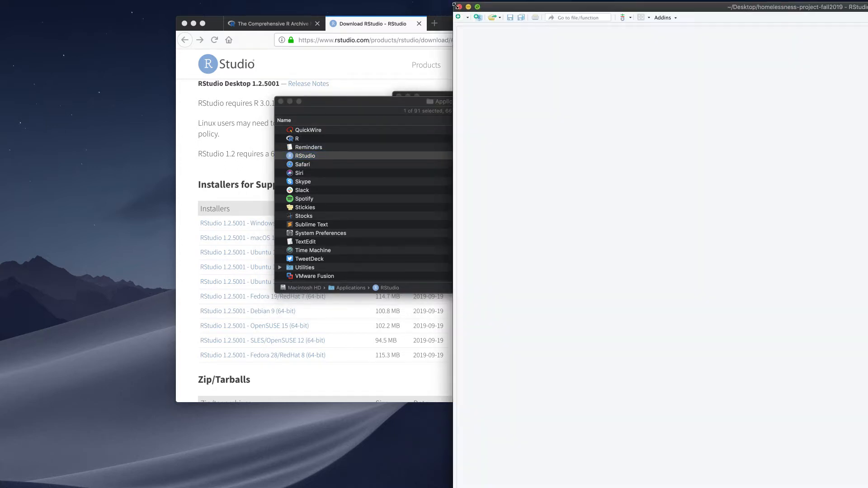
# Step: Close the extra RStudio windows and move the homelessness-project-fall2019 window fully into view on the desktop
pyautogui.click(457, 6)
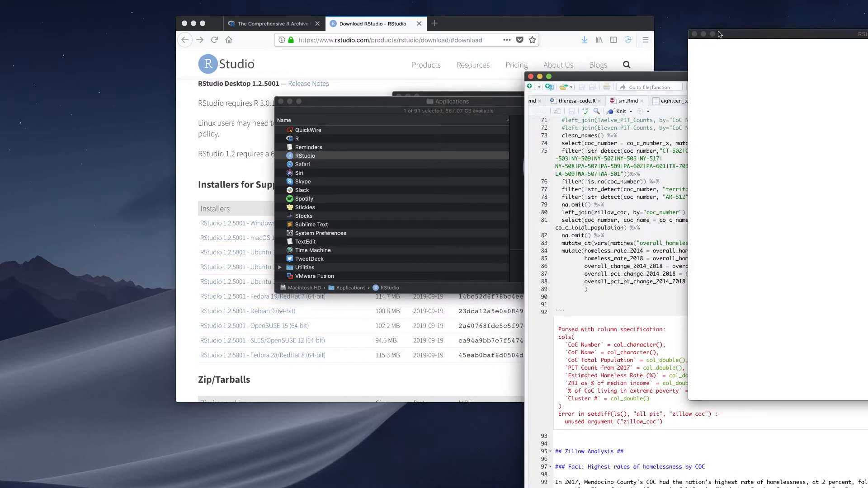
pyautogui.click(694, 34)
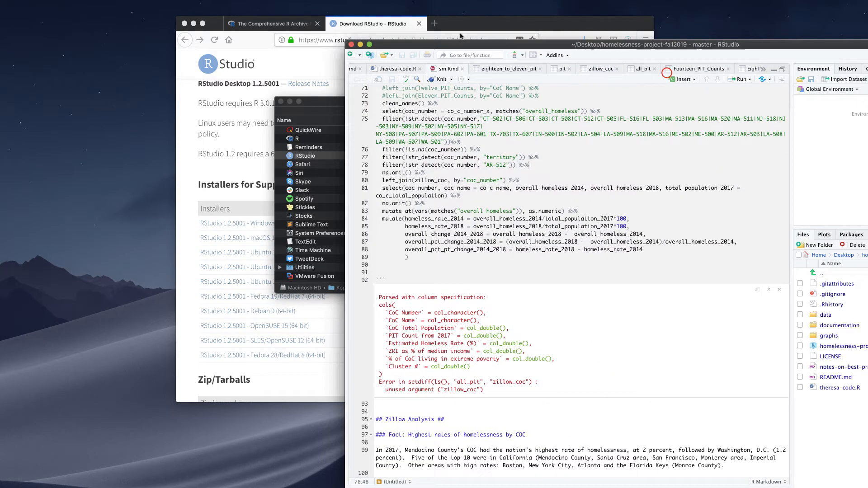
pyautogui.doubleClick(667, 75)
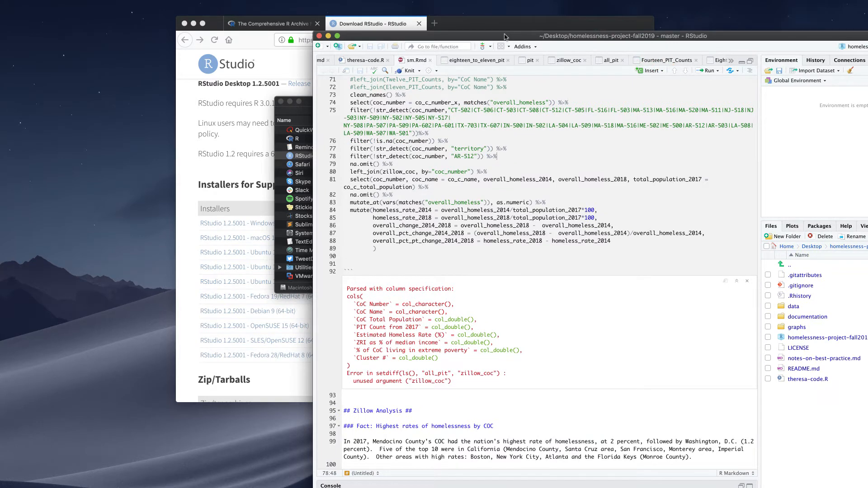
pyautogui.moveTo(504, 36); pyautogui.dragTo(390, 5)
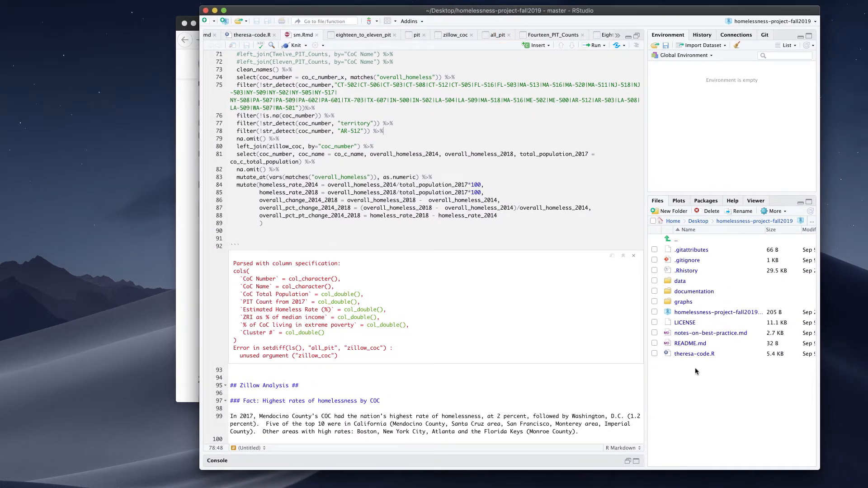
# Step: Expand the console pane below the source editor and run print() there with a first name as a quoted string
pyautogui.click(627, 460)
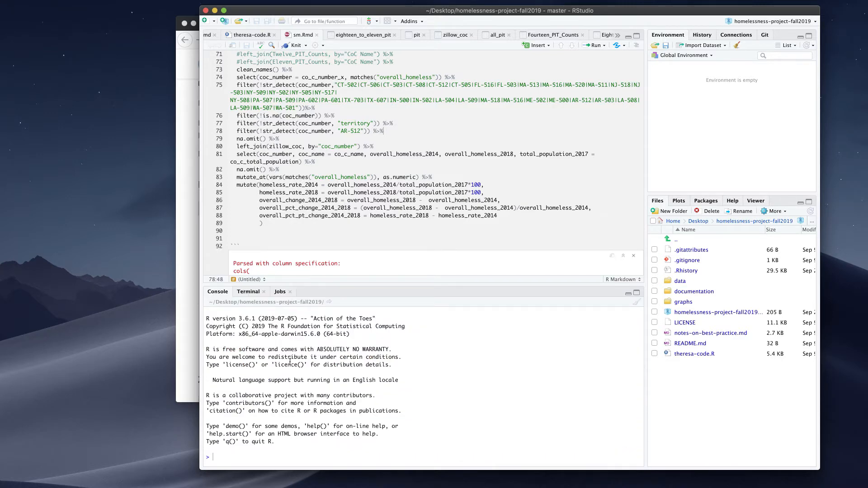
pyautogui.click(627, 293)
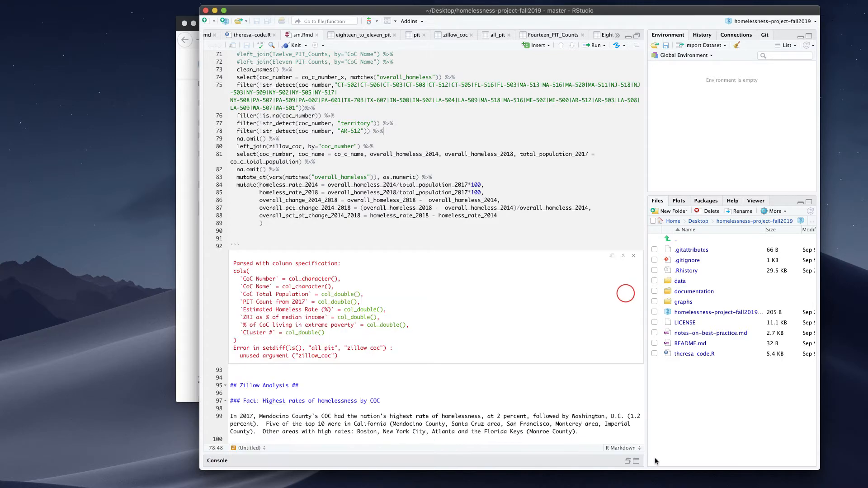
pyautogui.click(627, 460)
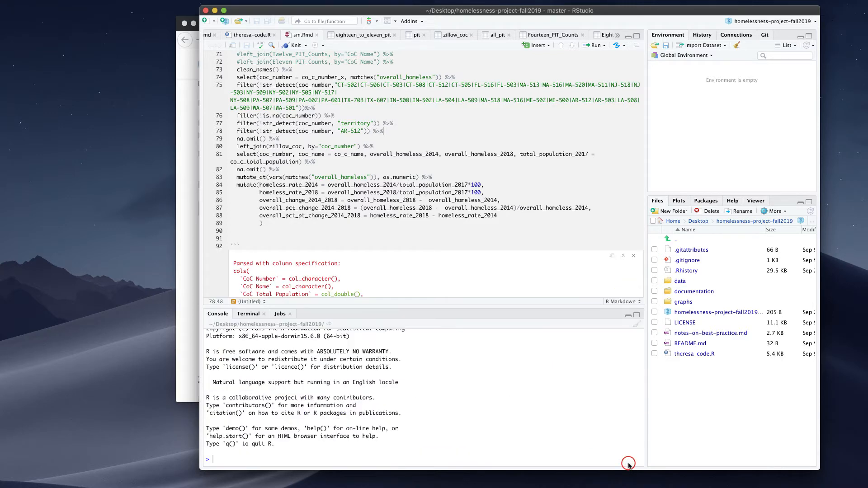
pyautogui.click(383, 460)
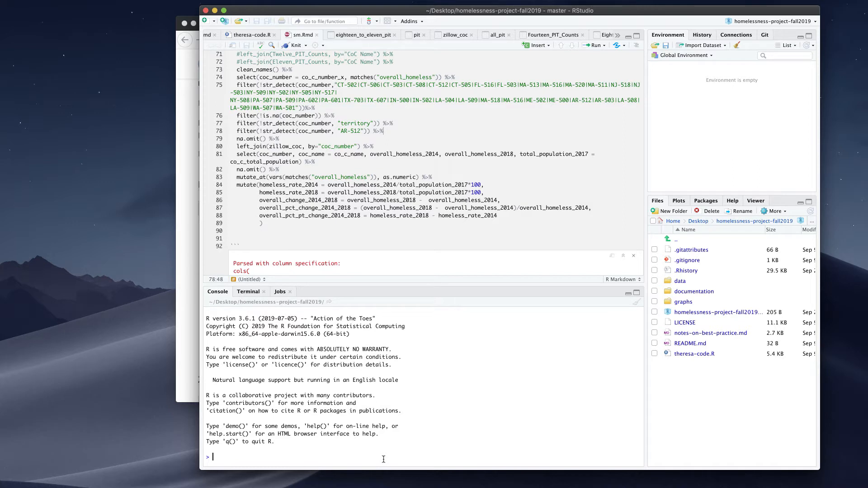
pyautogui.write("print('sean")
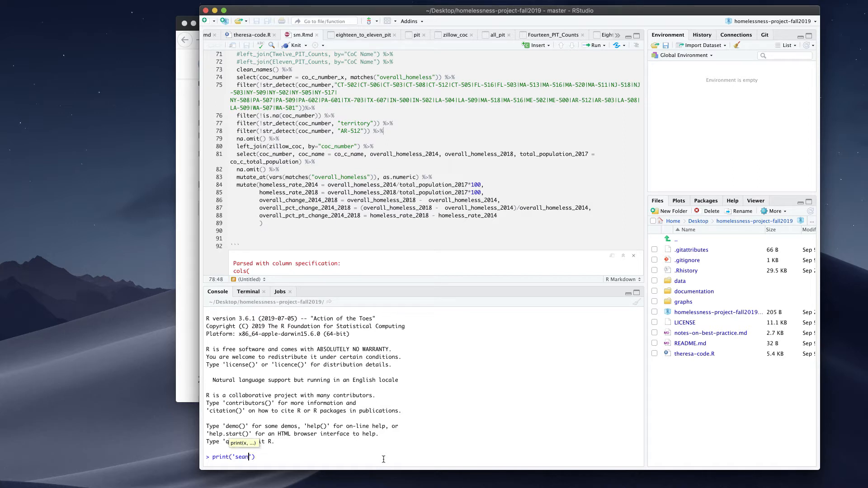
pyautogui.press('Return')
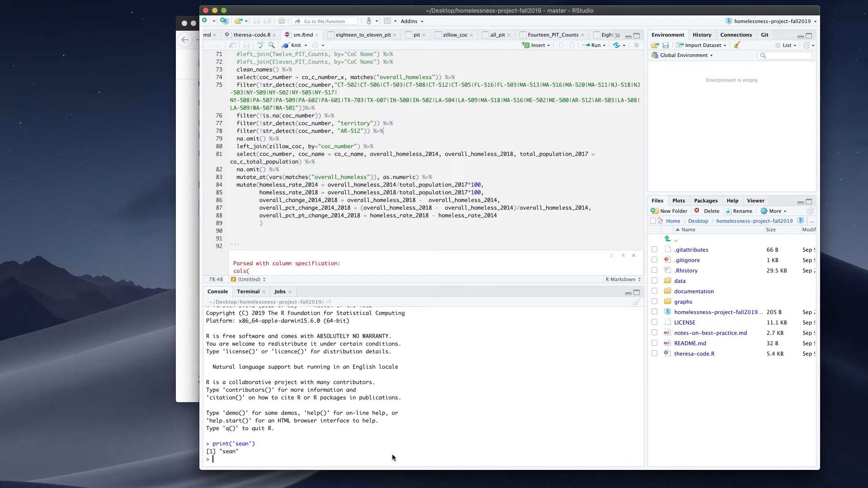